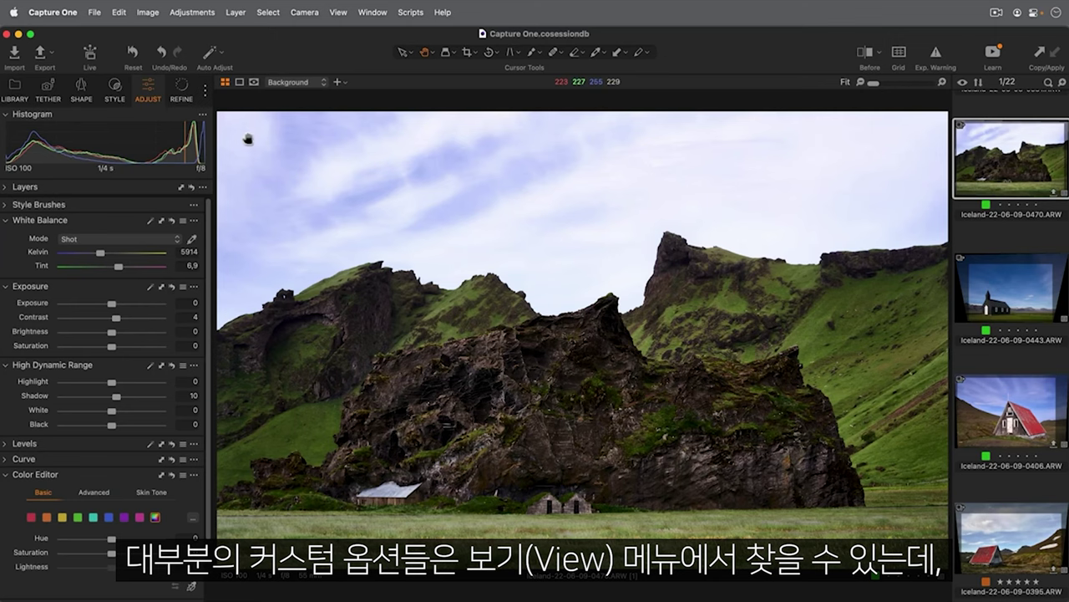
Place the image browser below the viewer and show its thumbnails as a single-row filmstrip.
{"action": "left_click", "coordinate": [339, 12]}
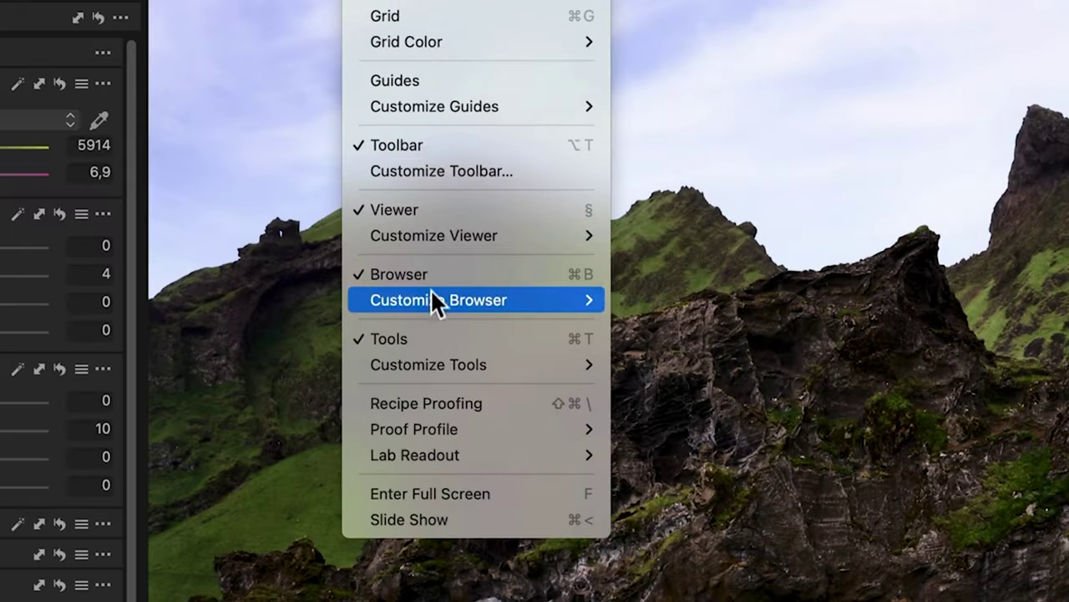
{"action": "mouse_move", "coordinate": [434, 302]}
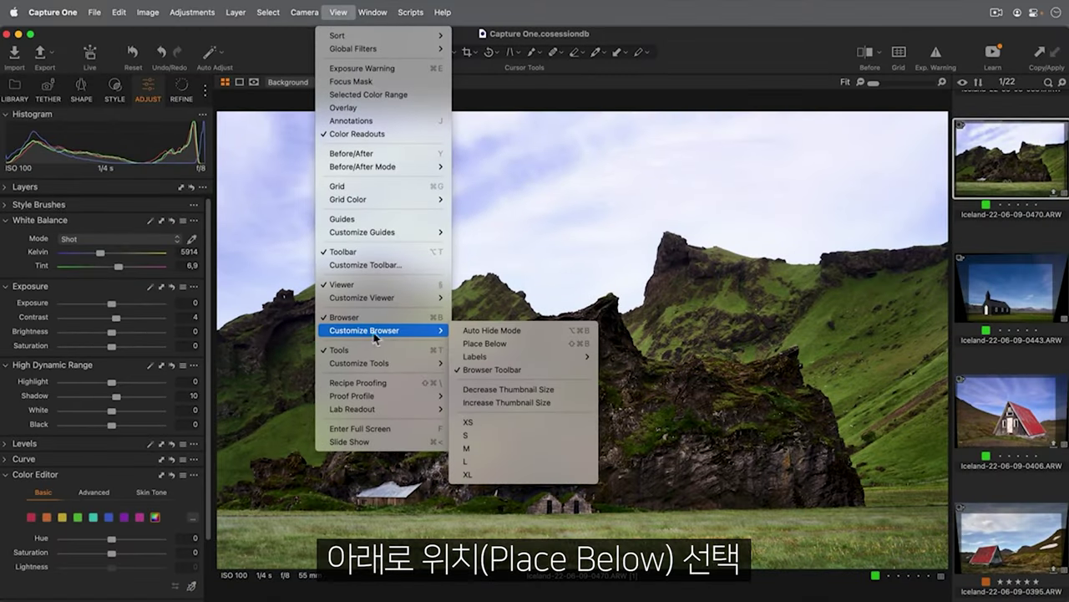
{"action": "left_click", "coordinate": [459, 343]}
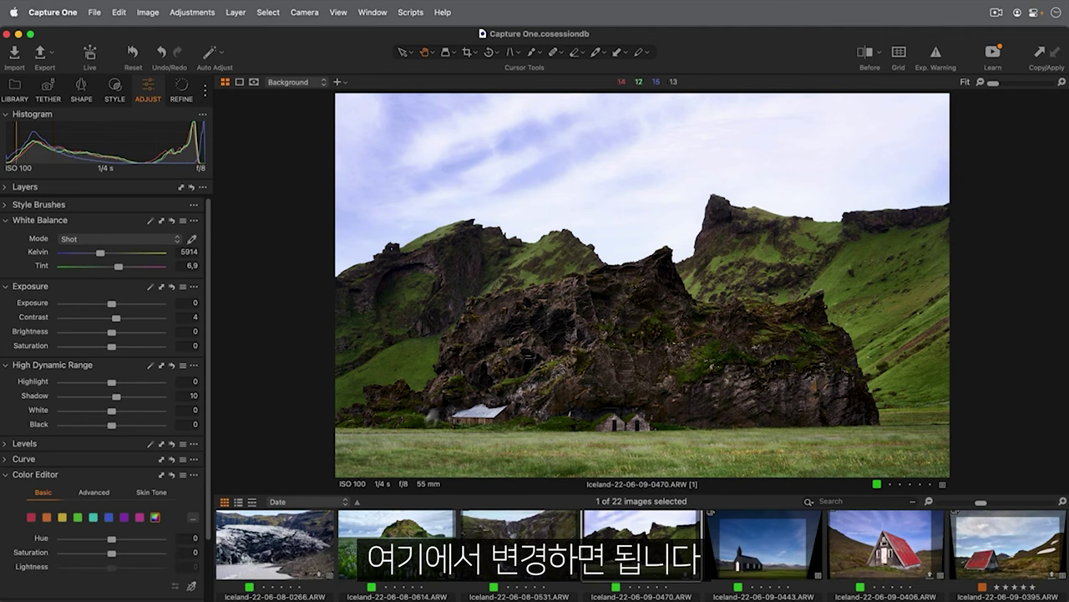
{"action": "left_click", "coordinate": [251, 501]}
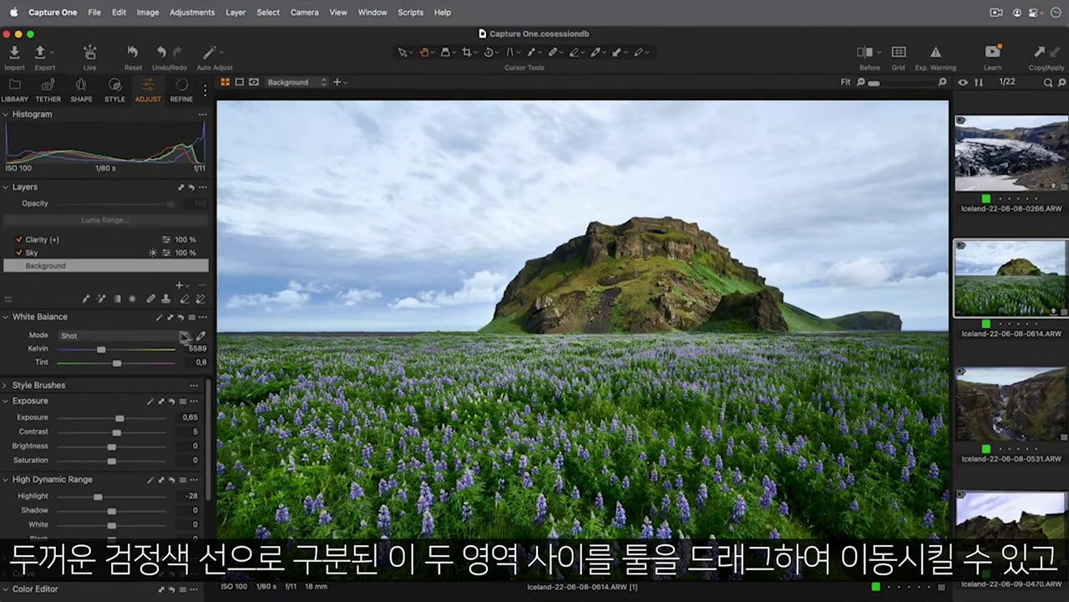
Move White Balance up under Style Brushes and float the Exposure tool over the image.
{"action": "left_click_drag", "start_coordinate": [136, 316], "coordinate": [167, 410]}
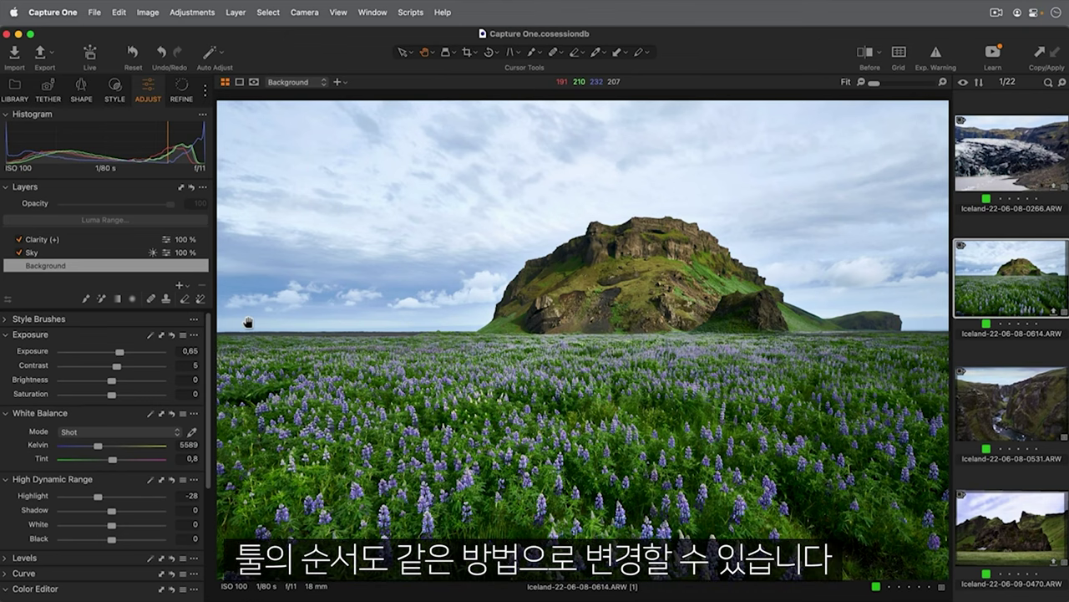
{"action": "left_click_drag", "start_coordinate": [111, 418], "coordinate": [117, 344]}
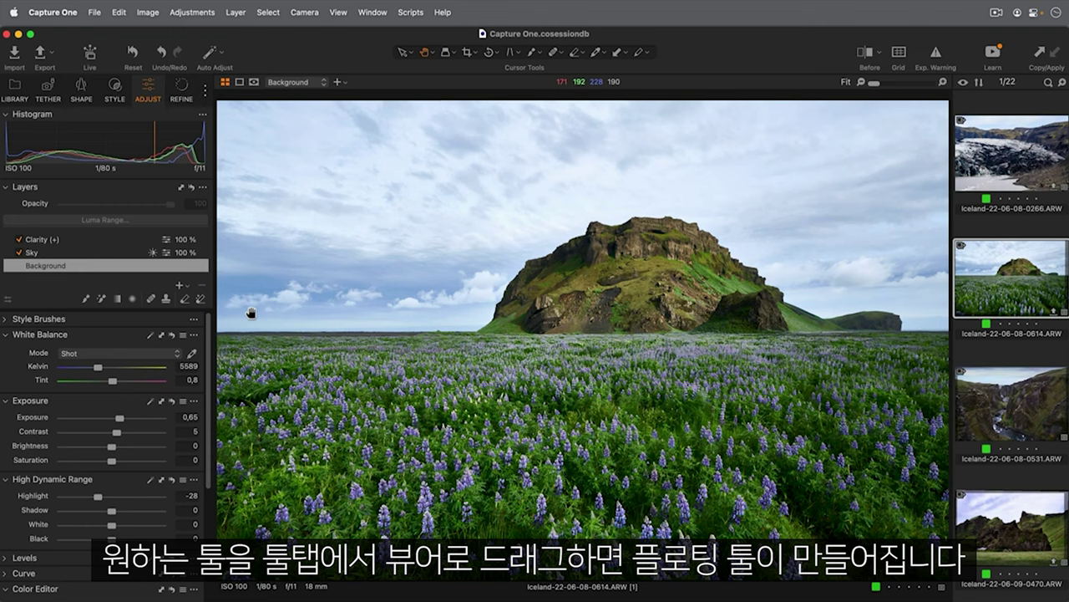
{"action": "left_click_drag", "start_coordinate": [123, 402], "coordinate": [366, 264]}
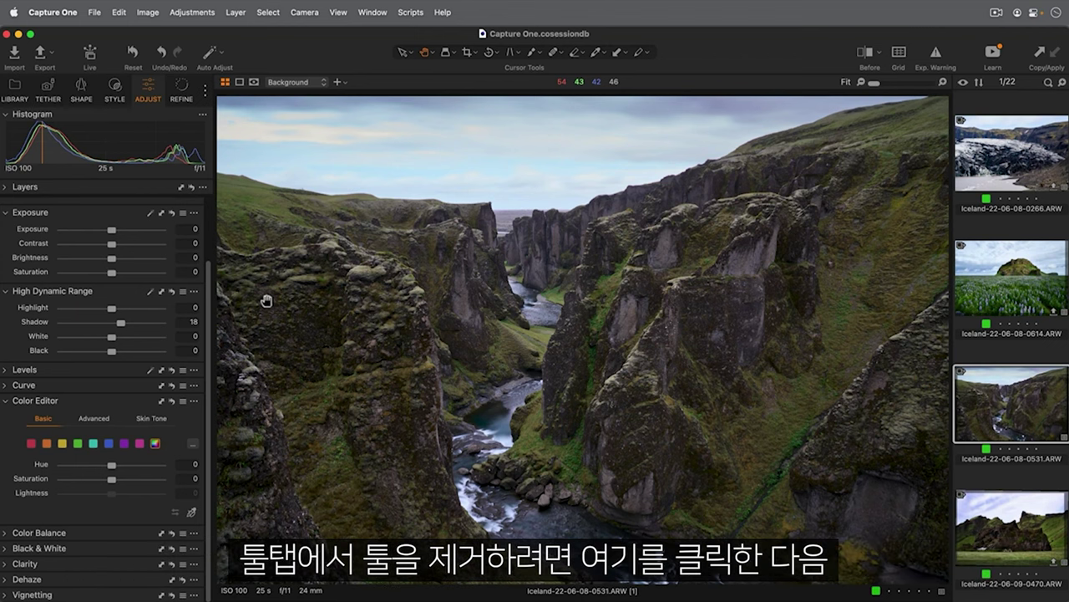
Remove the Curve tool, then add Crop and place it between High Dynamic Range and Levels.
{"action": "left_click", "coordinate": [194, 385]}
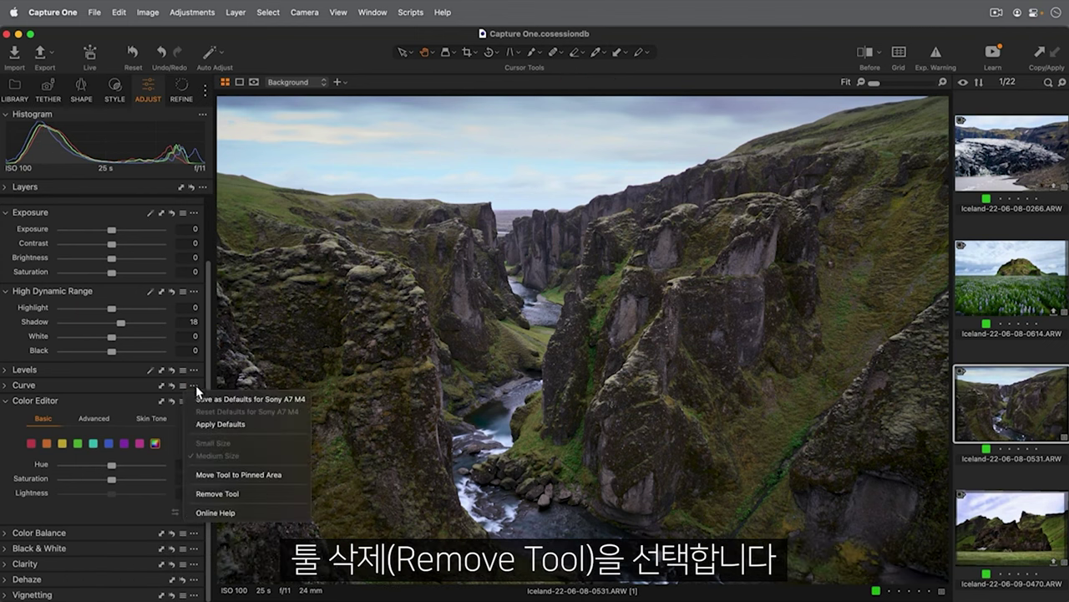
{"action": "left_click", "coordinate": [191, 494]}
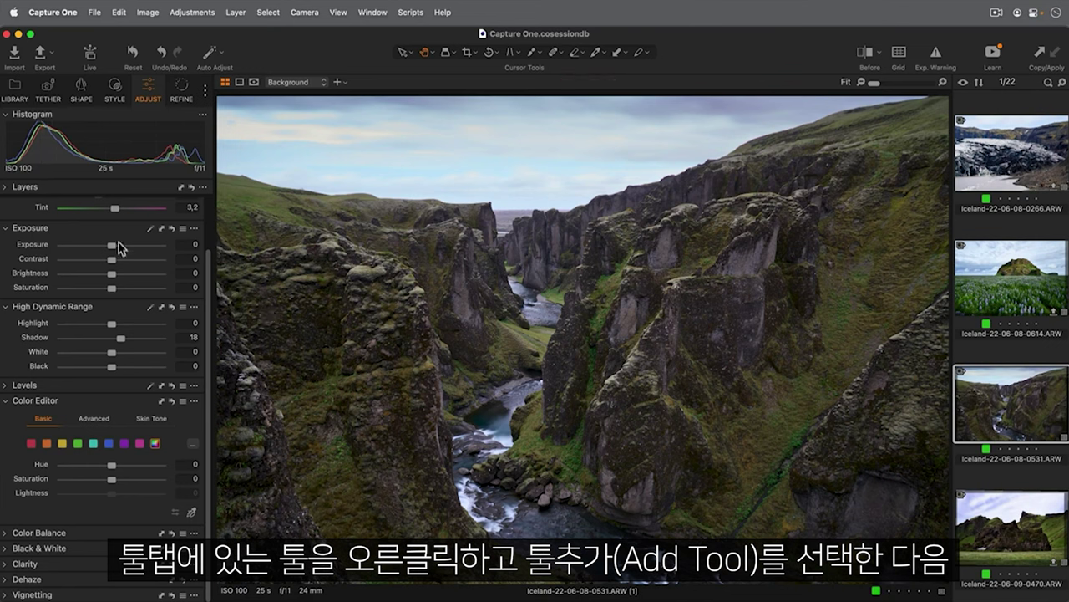
{"action": "right_click", "coordinate": [122, 236]}
{"action": "mouse_move", "coordinate": [128, 241]}
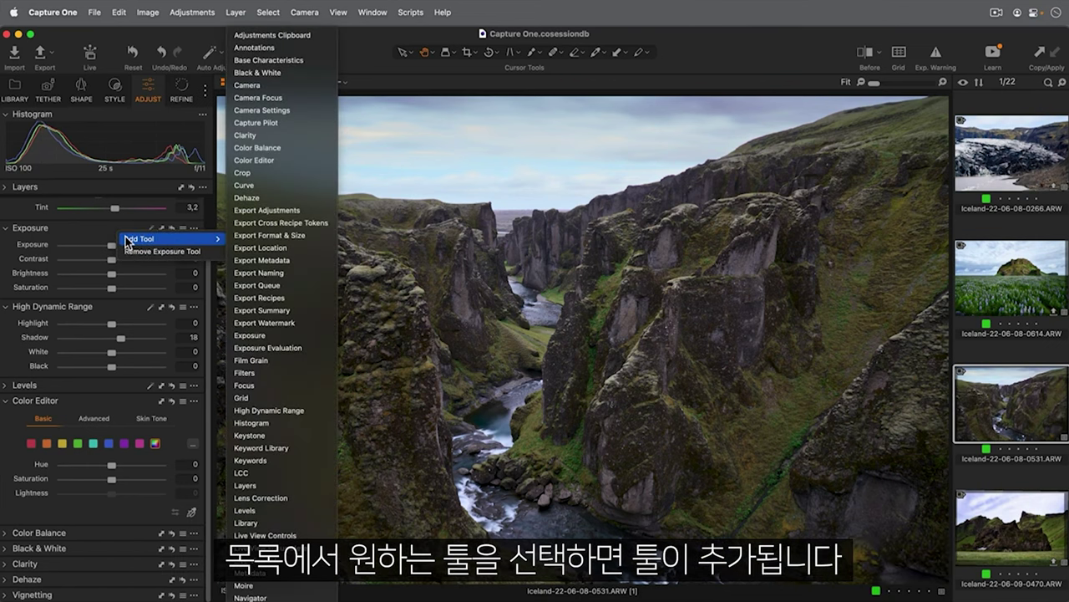
{"action": "left_click", "coordinate": [258, 182]}
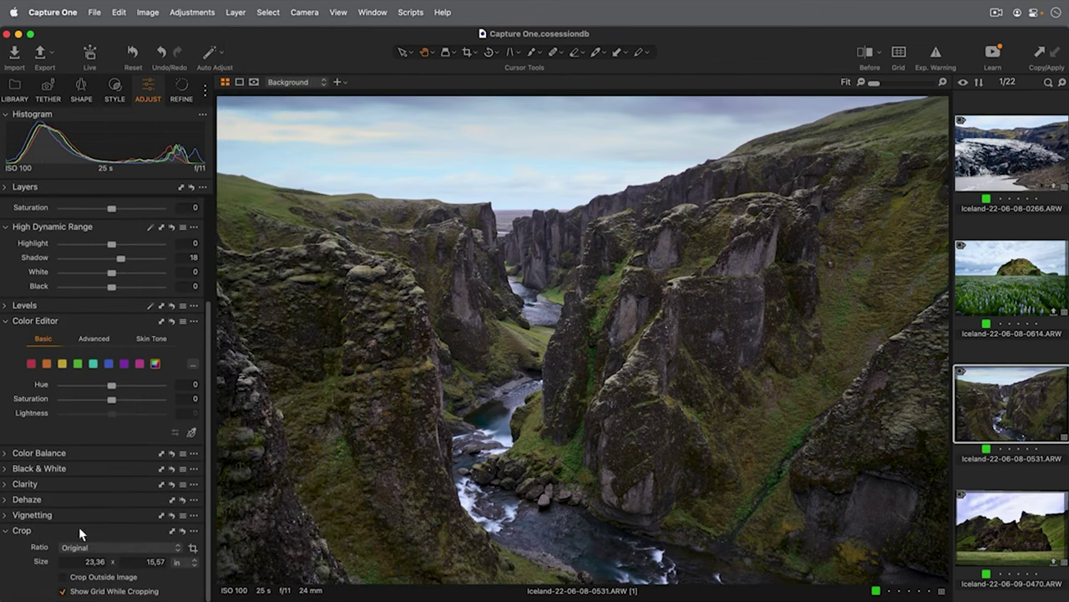
{"action": "left_click_drag", "start_coordinate": [80, 532], "coordinate": [92, 303]}
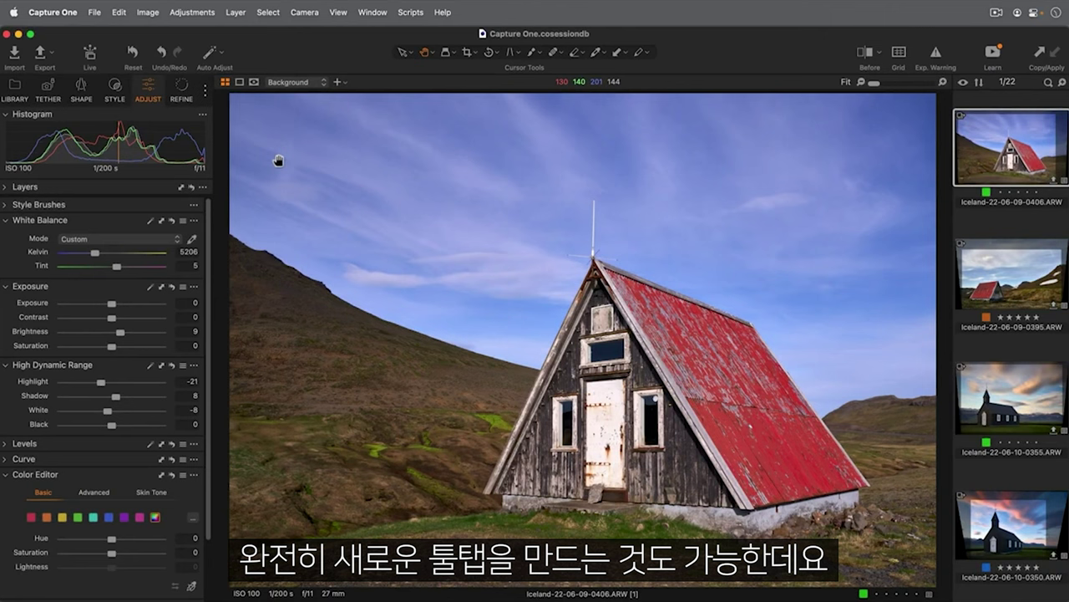
Add a custom tool tab named 'Curves' with a chosen icon, and widen the tool panel.
{"action": "left_click", "coordinate": [206, 91]}
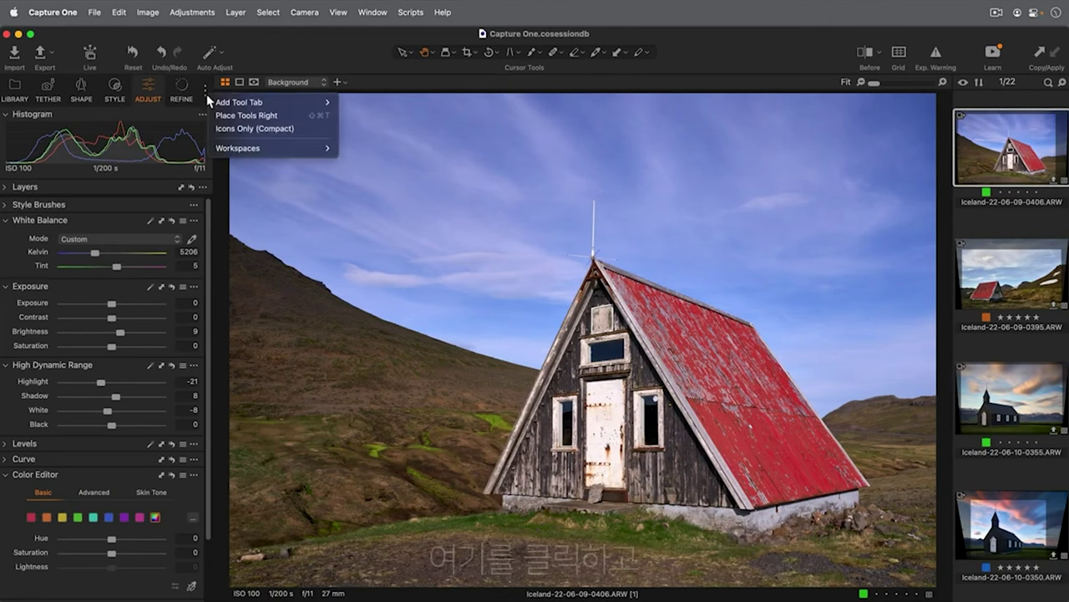
{"action": "mouse_move", "coordinate": [211, 105]}
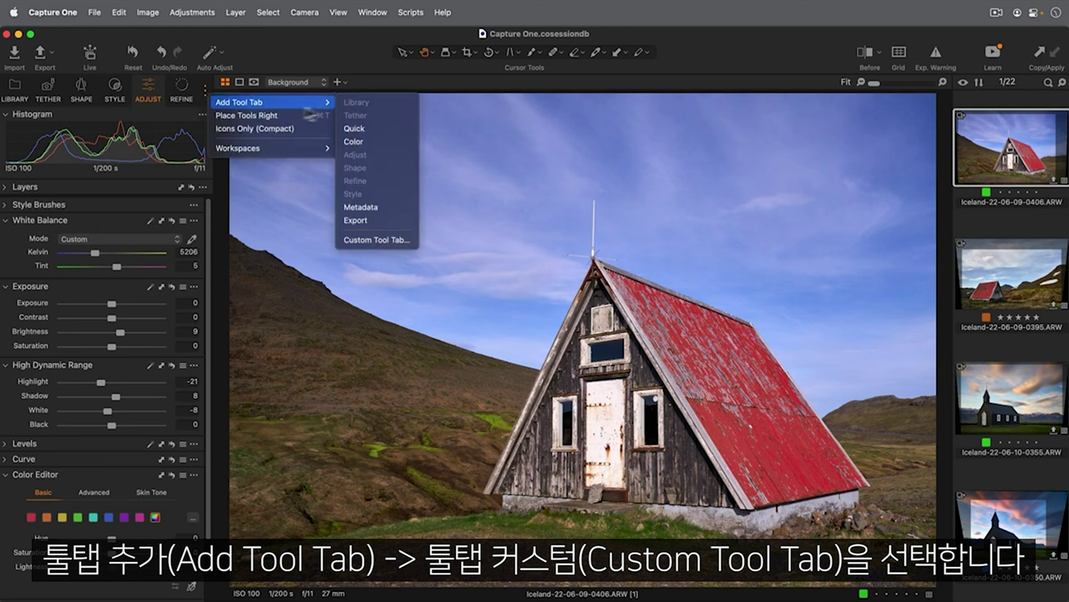
{"action": "left_click", "coordinate": [377, 240]}
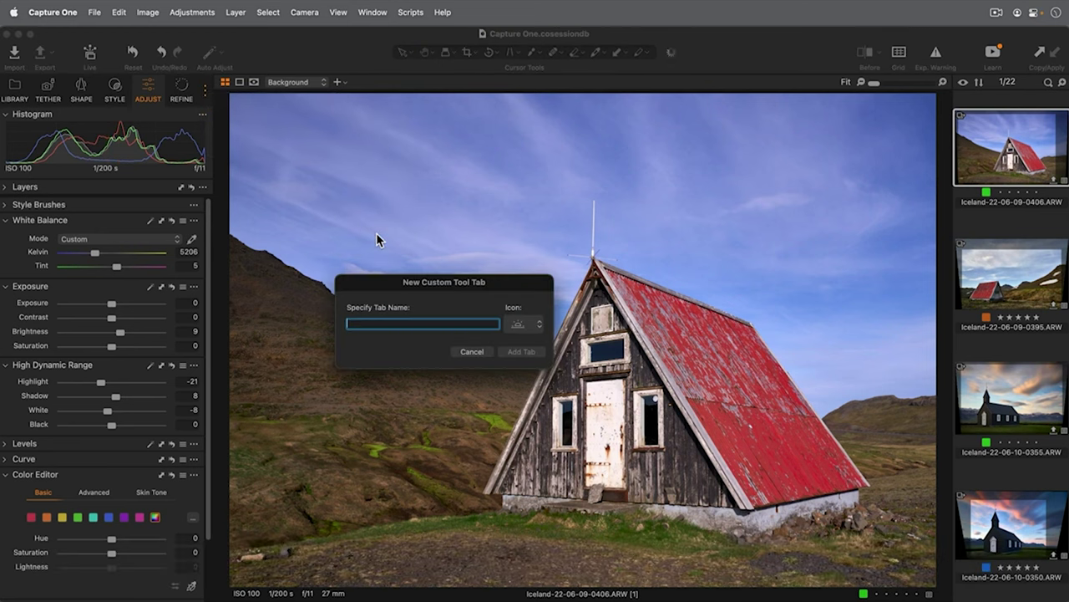
{"action": "type", "text": "Curves"}
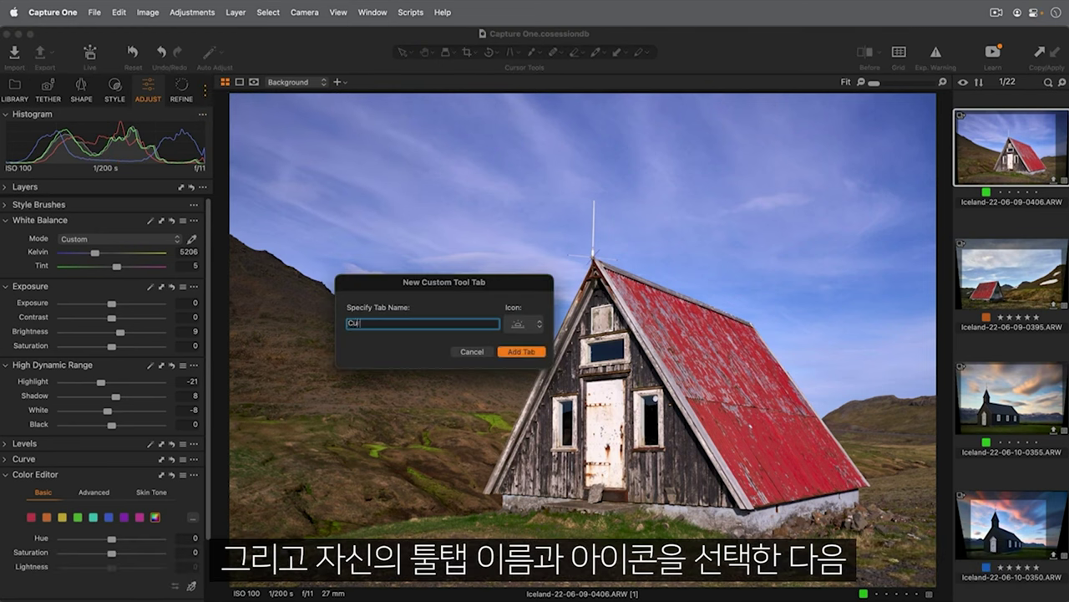
{"action": "left_click", "coordinate": [527, 320]}
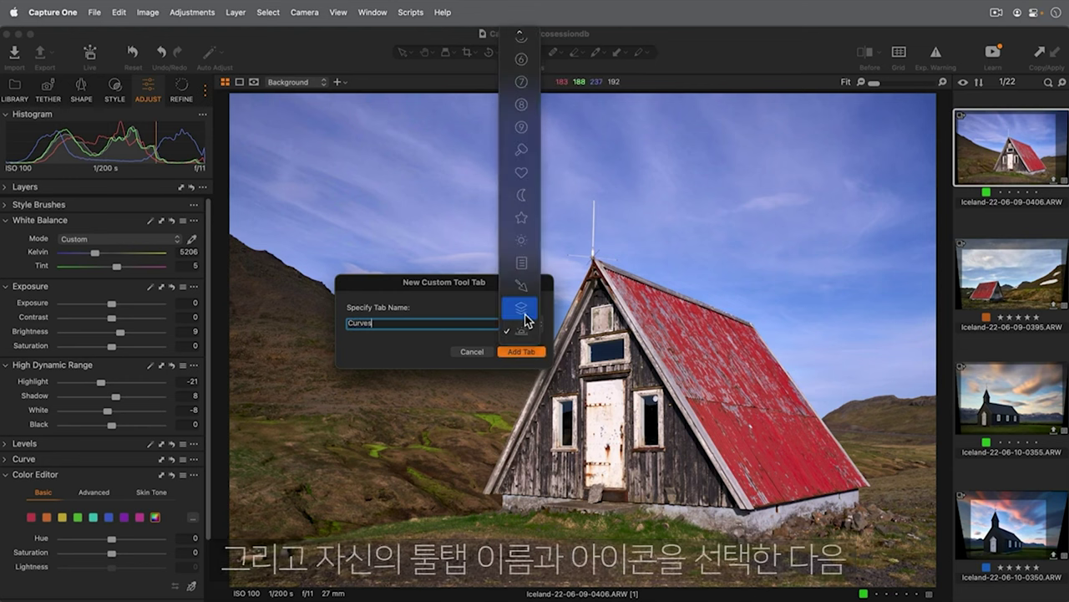
{"action": "left_click", "coordinate": [527, 243]}
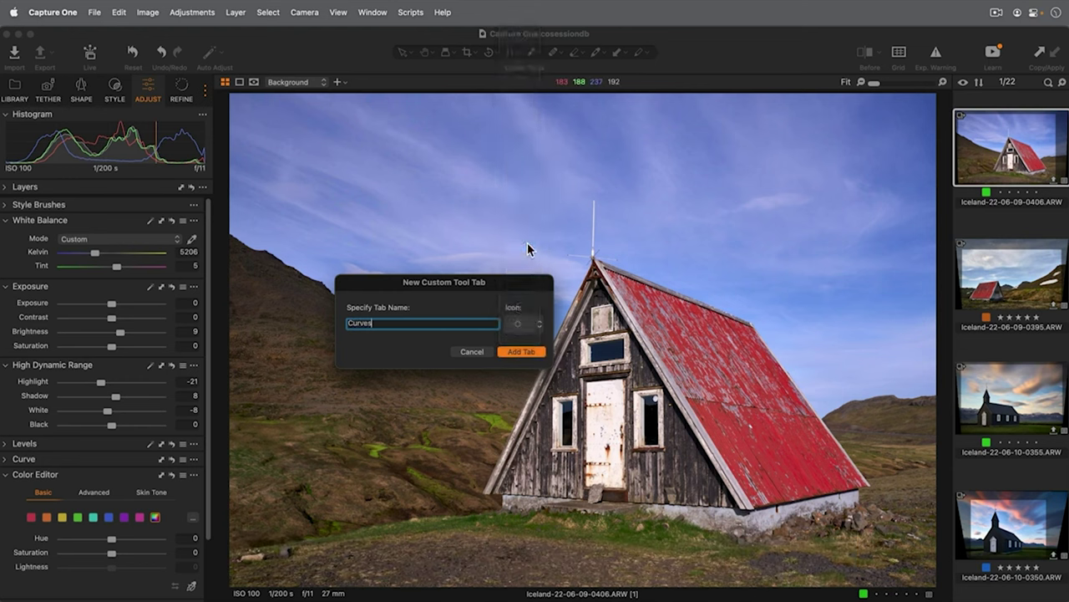
{"action": "left_click", "coordinate": [524, 351]}
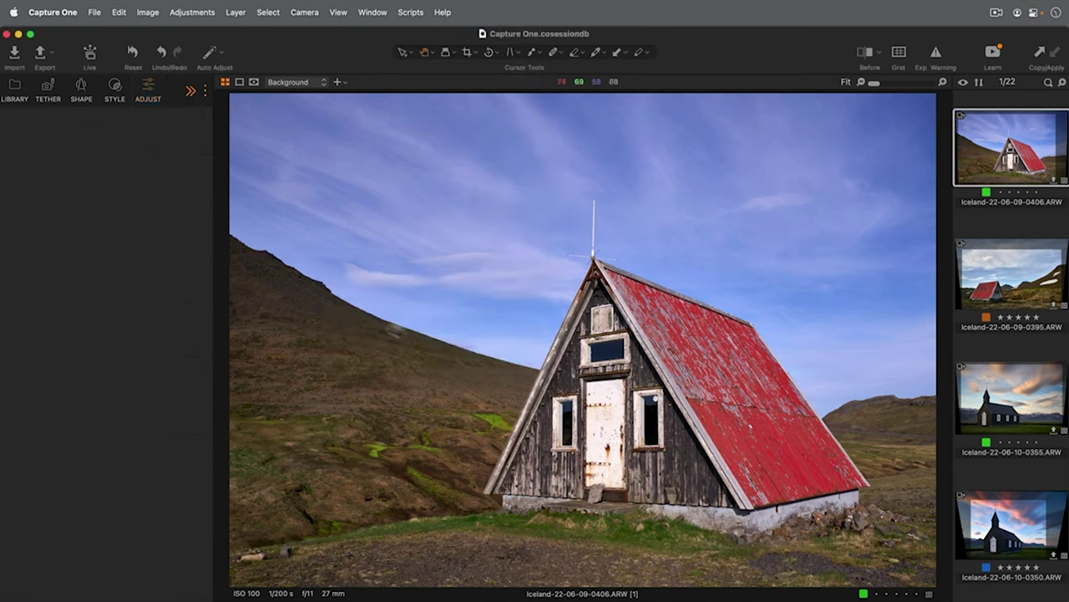
{"action": "left_click_drag", "start_coordinate": [215, 202], "coordinate": [250, 209]}
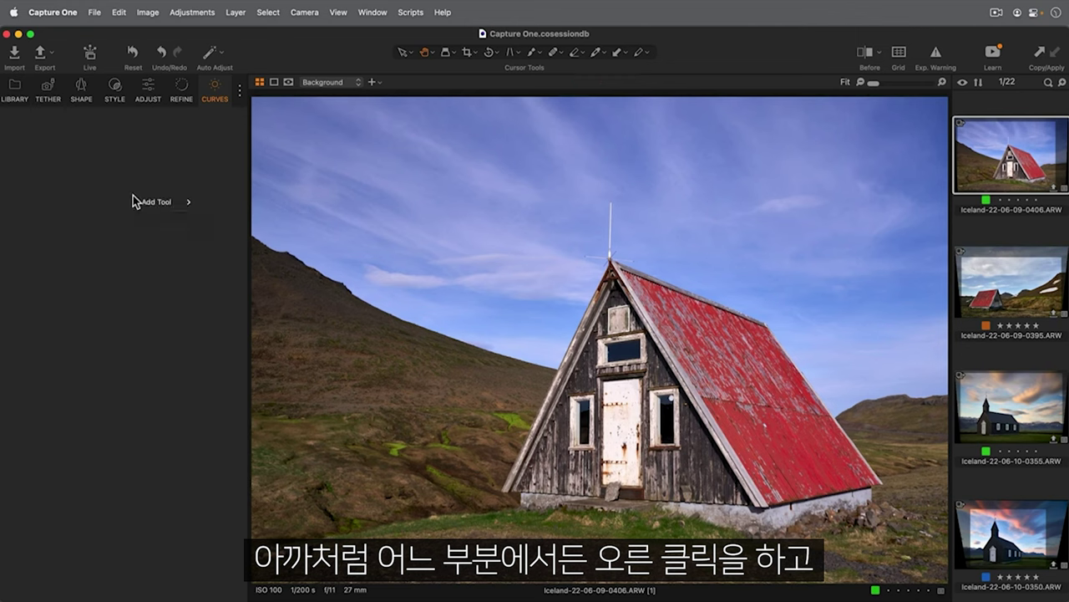
Add the Layers tool to the Curves tab and move it into the scrollable area.
{"action": "mouse_move", "coordinate": [161, 210]}
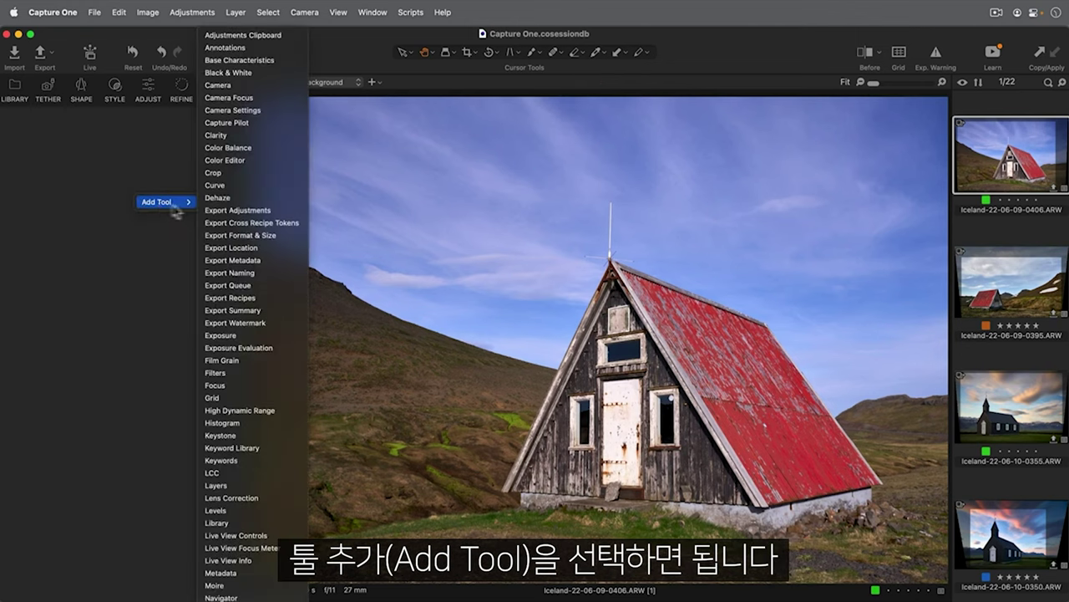
{"action": "left_click", "coordinate": [256, 484]}
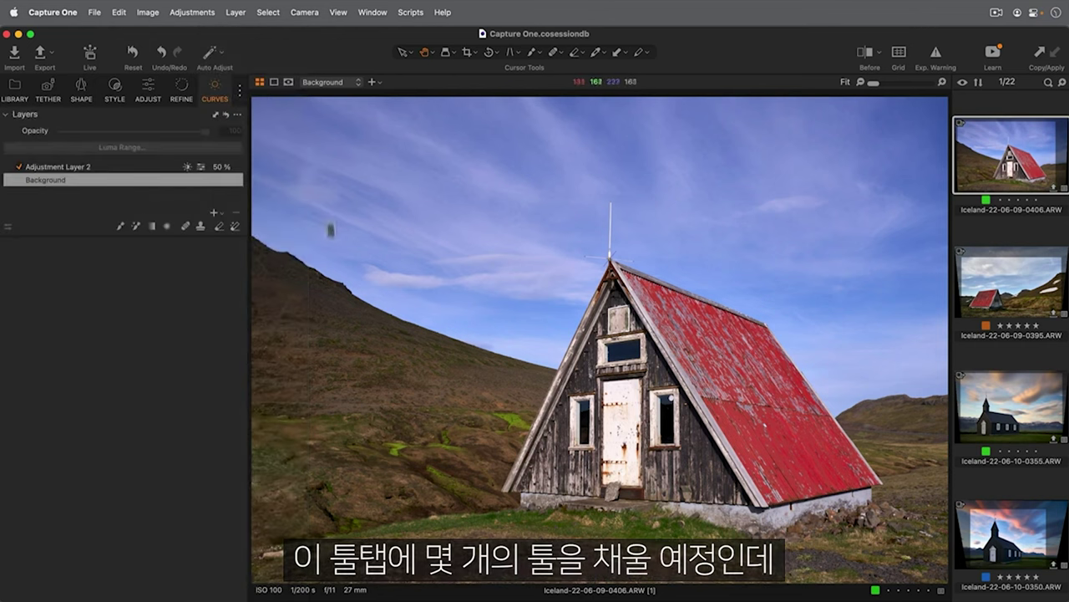
{"action": "left_click", "coordinate": [237, 115]}
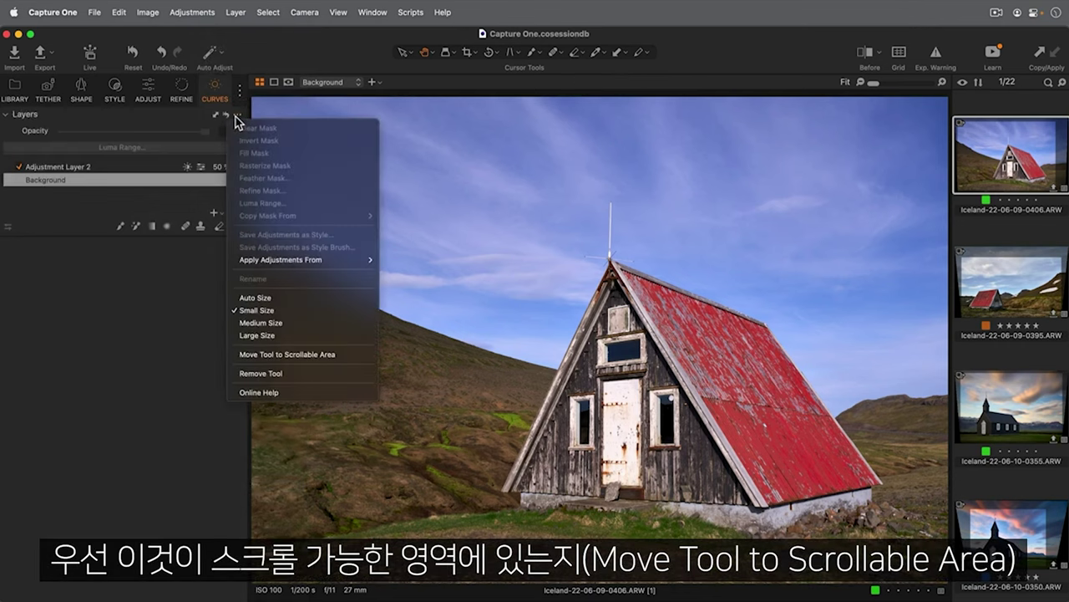
{"action": "left_click", "coordinate": [334, 355]}
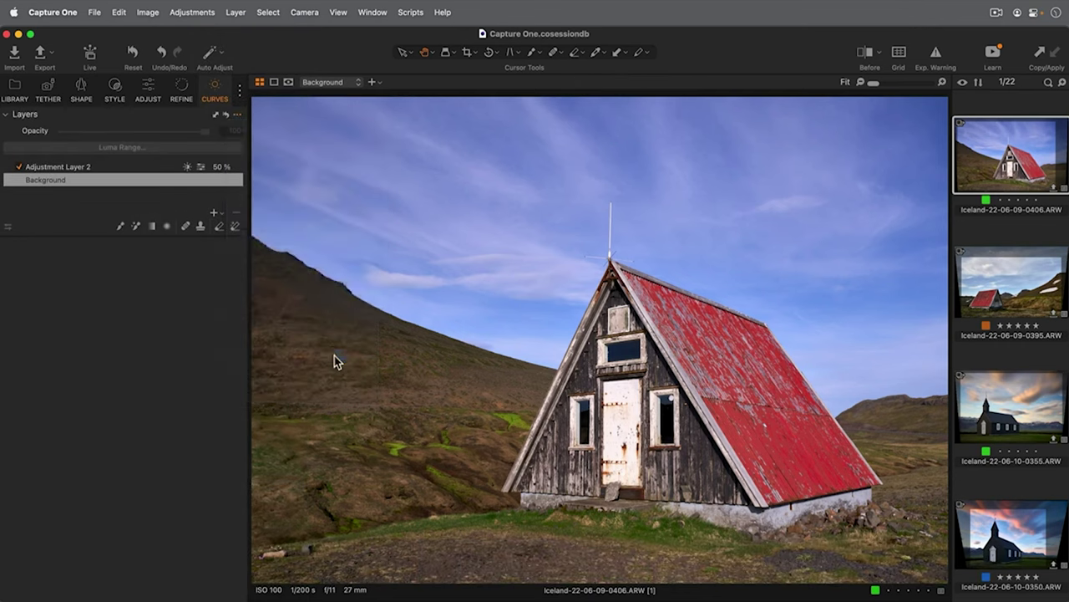
Add two Curve tools below Layers and set the second to the Luma curve.
{"action": "right_click", "coordinate": [138, 118]}
{"action": "mouse_move", "coordinate": [161, 127]}
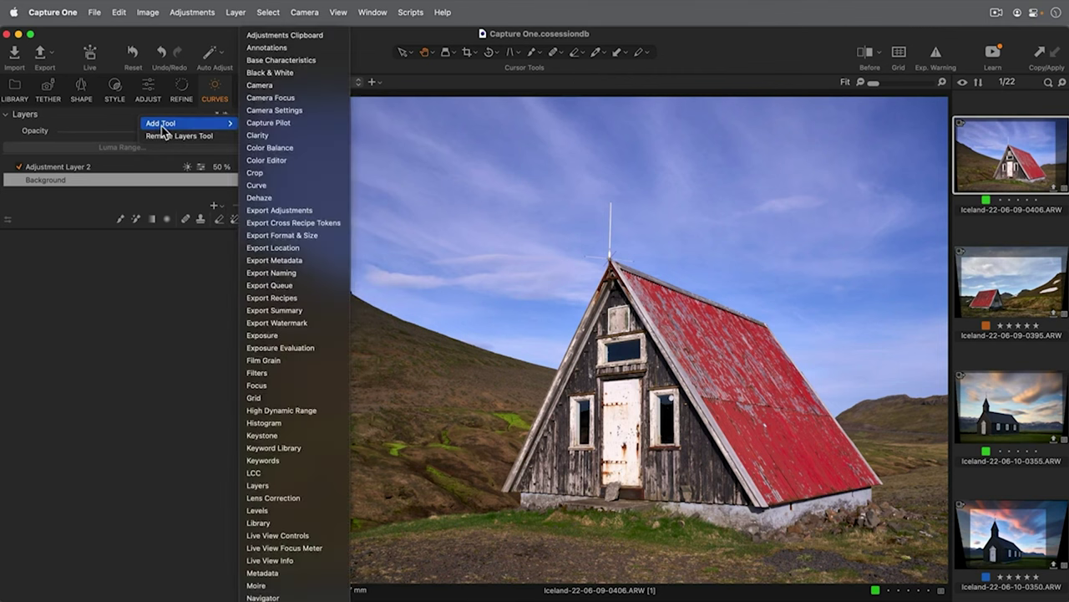
{"action": "left_click", "coordinate": [257, 185]}
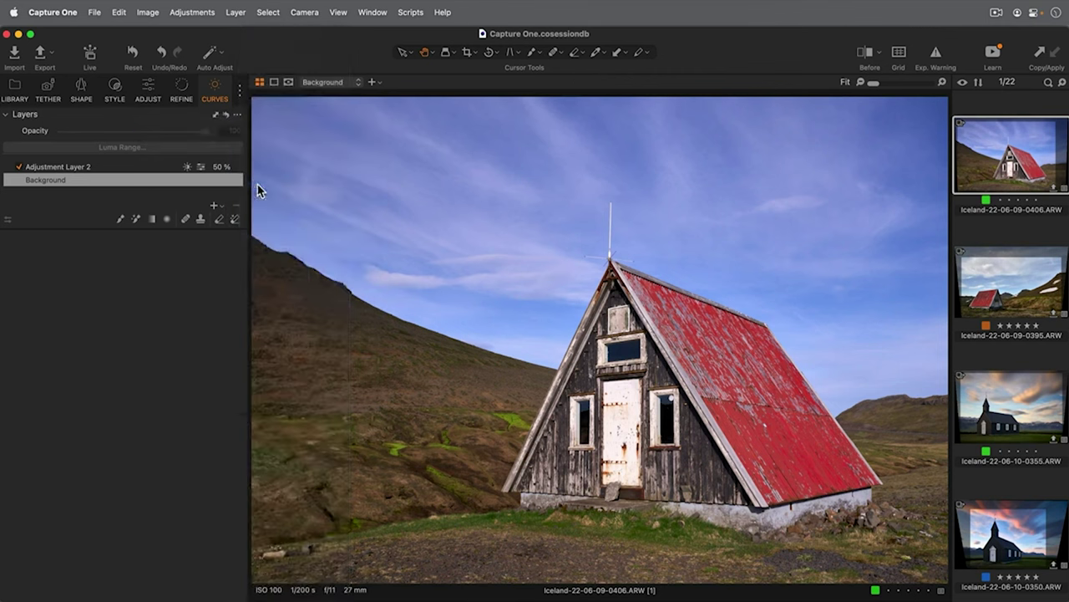
{"action": "right_click", "coordinate": [129, 430]}
{"action": "mouse_move", "coordinate": [141, 434]}
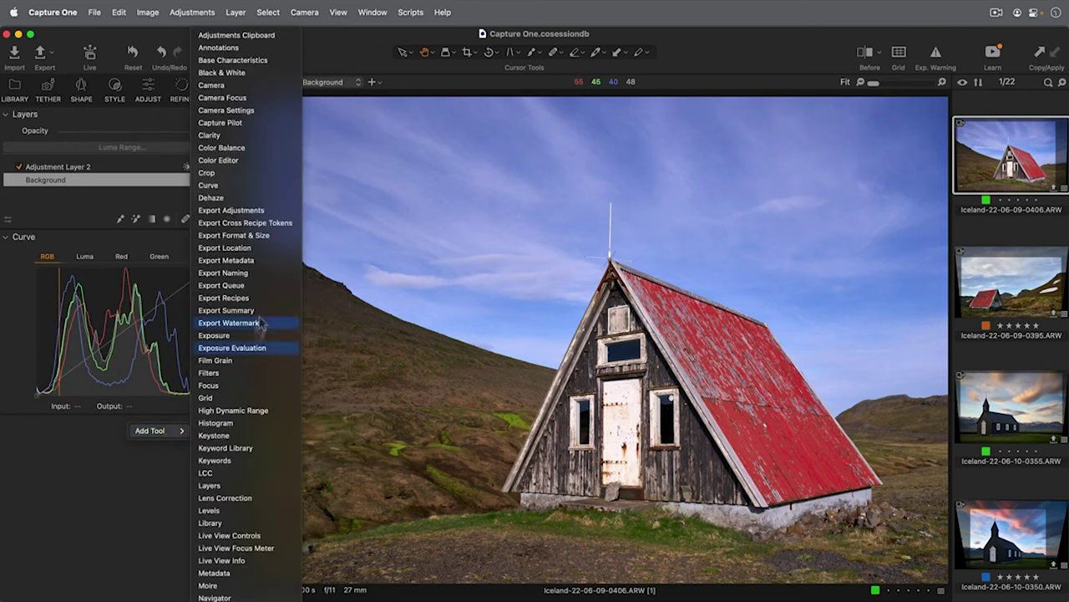
{"action": "left_click", "coordinate": [233, 188]}
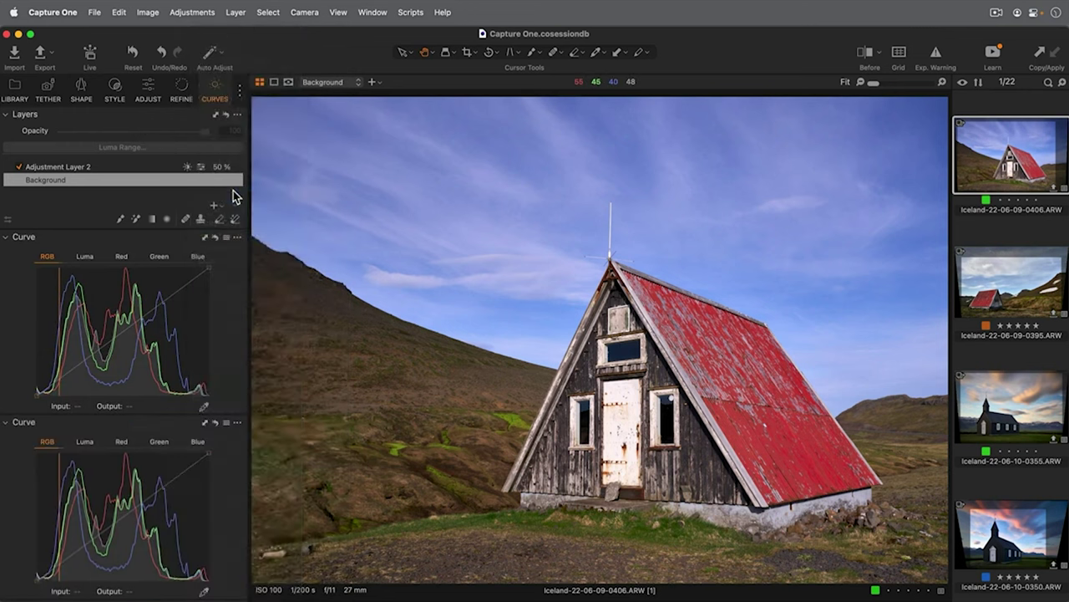
{"action": "left_click", "coordinate": [85, 442]}
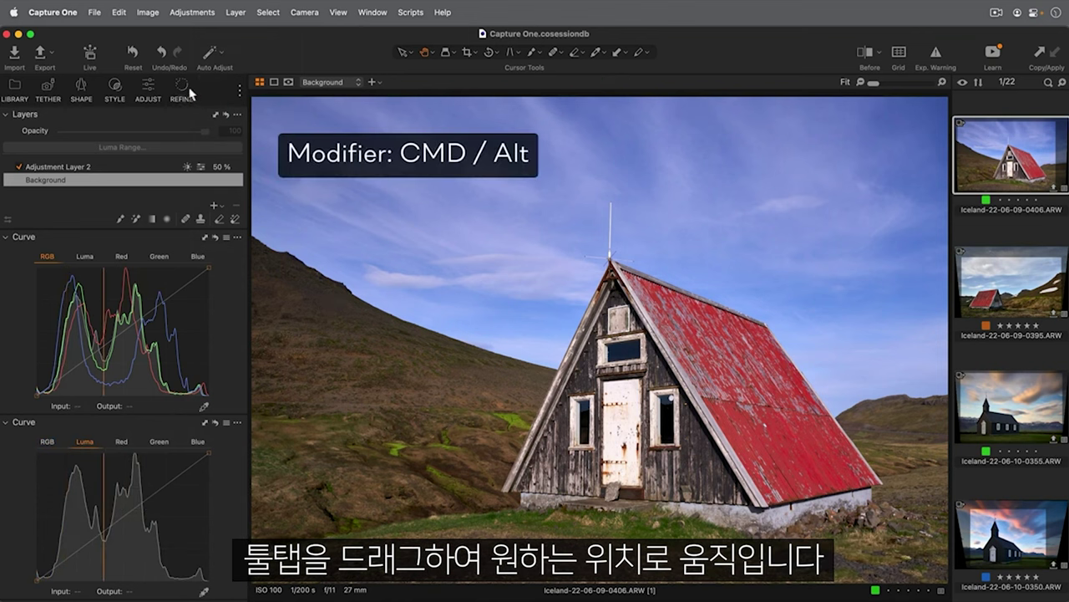
Move the Curves tab between Adjust and Refine, use Icons Only (Compact) tabs, and narrow the panel.
{"action": "left_click_drag", "start_coordinate": [191, 93], "coordinate": [183, 90]}
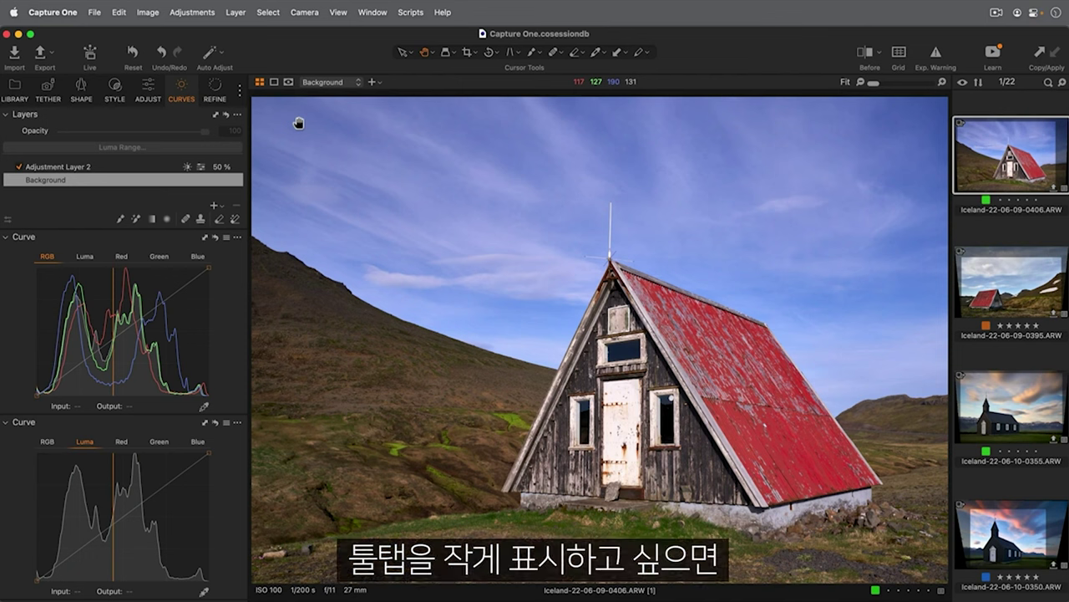
{"action": "left_click", "coordinate": [239, 90]}
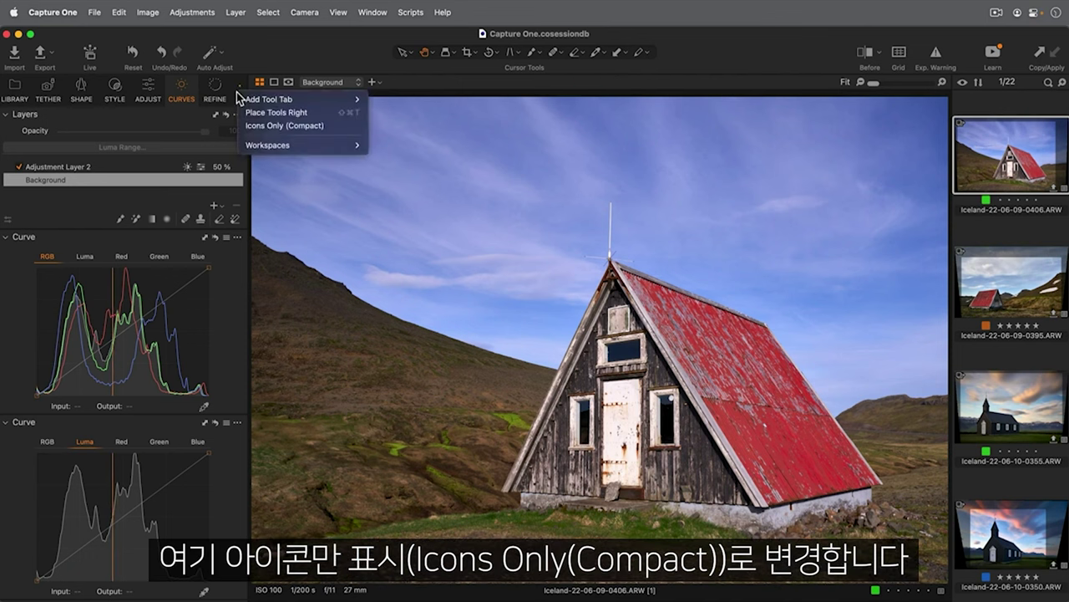
{"action": "left_click", "coordinate": [250, 125]}
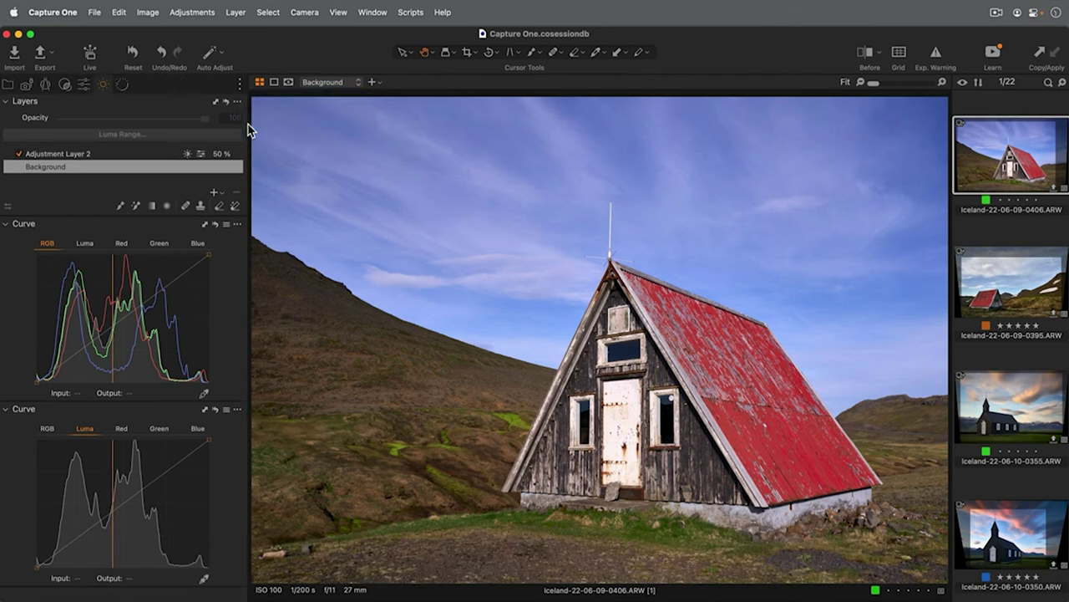
{"action": "left_click_drag", "start_coordinate": [249, 143], "coordinate": [157, 147]}
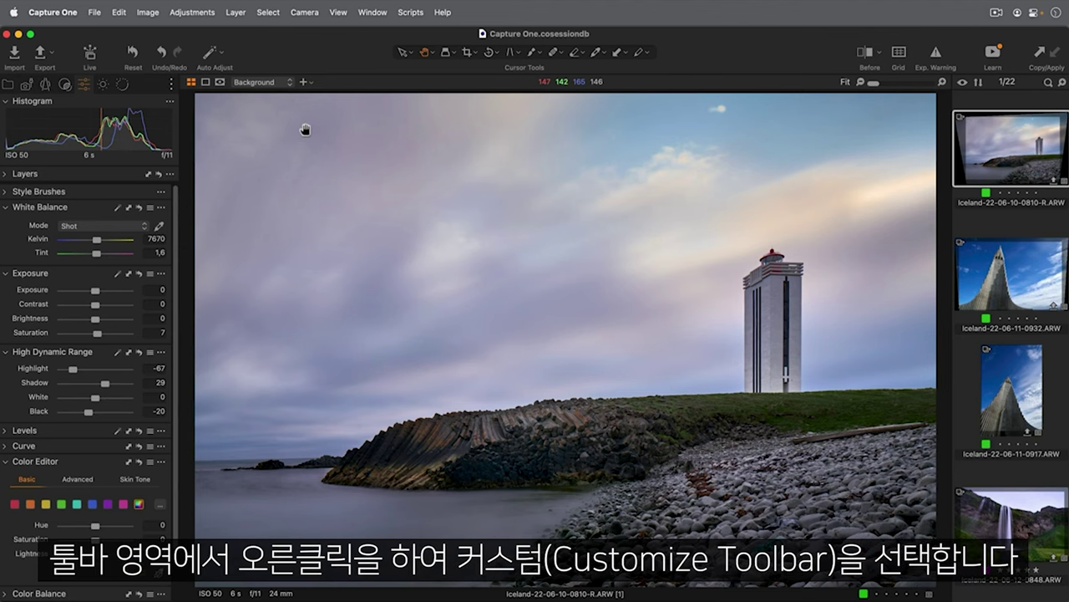
Customize the toolbar to add Edit Selected and Grid after Auto Adjust.
{"action": "right_click", "coordinate": [327, 50]}
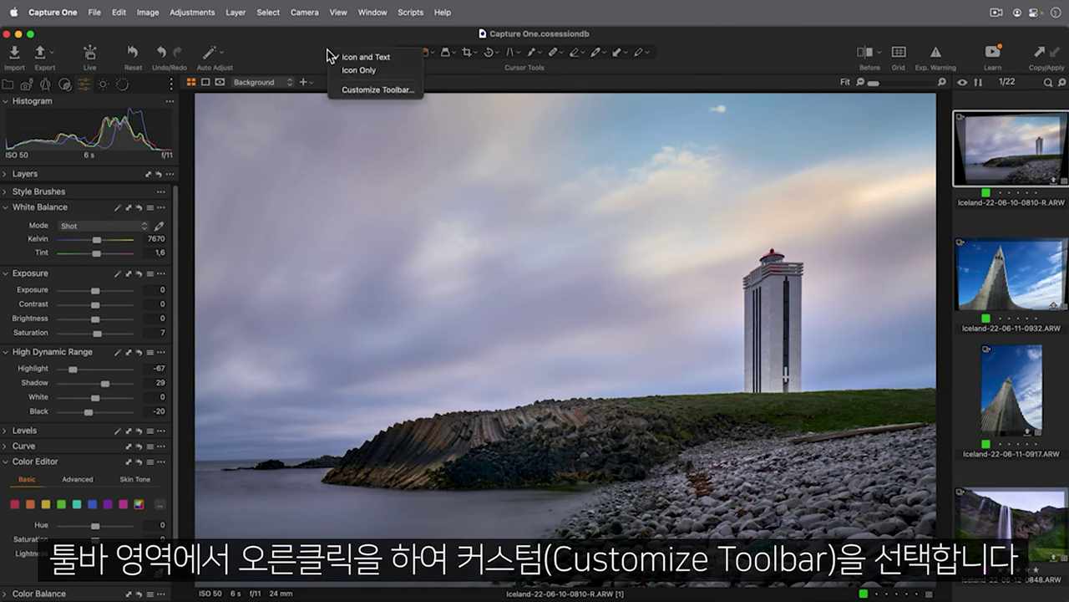
{"action": "left_click", "coordinate": [349, 90]}
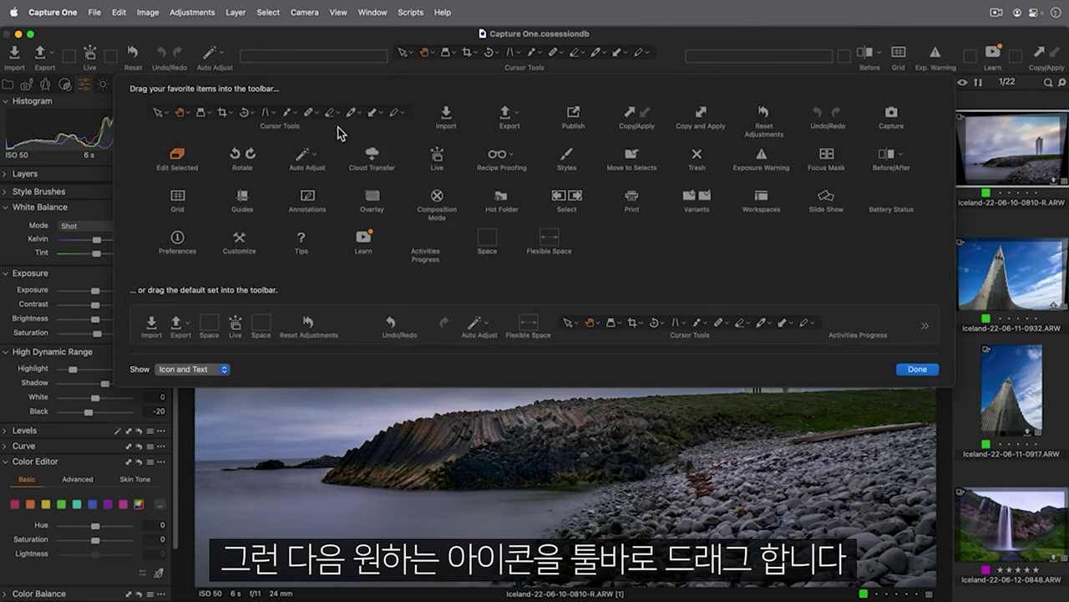
{"action": "left_click_drag", "start_coordinate": [177, 156], "coordinate": [261, 55]}
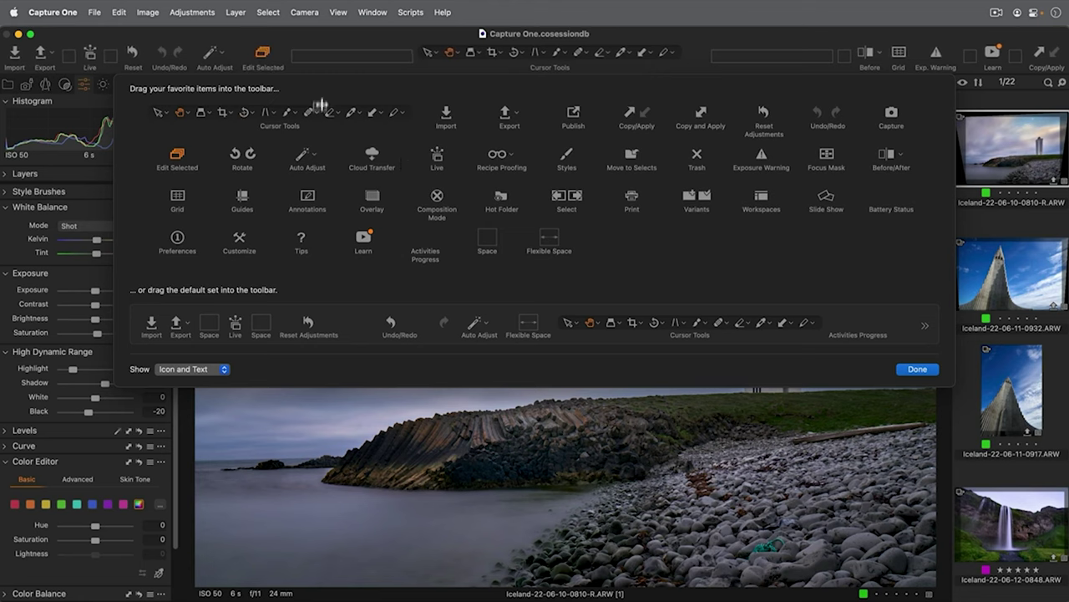
{"action": "left_click_drag", "start_coordinate": [320, 106], "coordinate": [302, 59]}
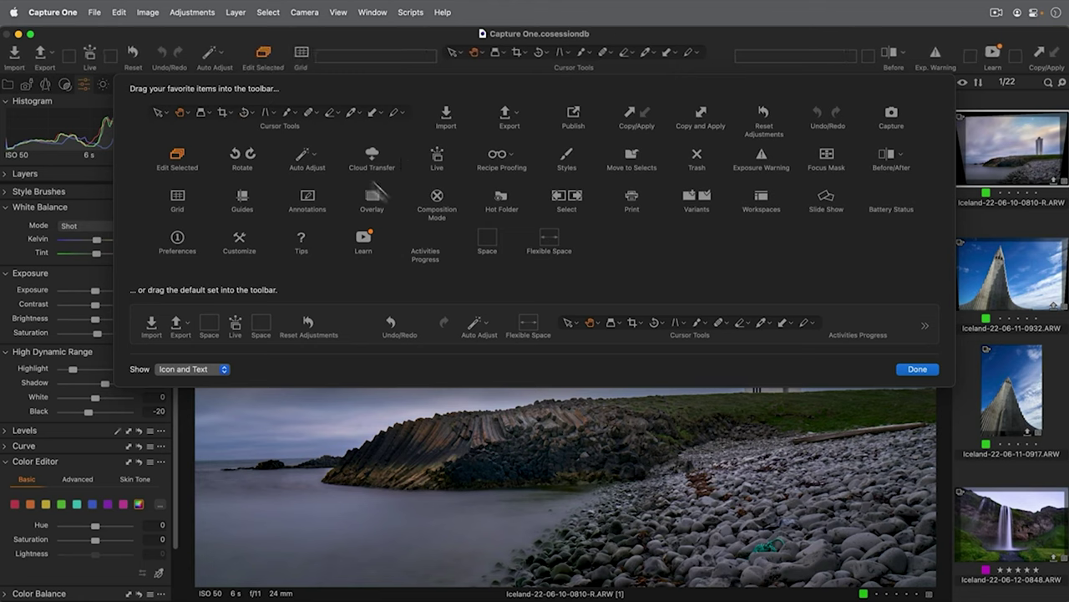
{"action": "left_click", "coordinate": [916, 369]}
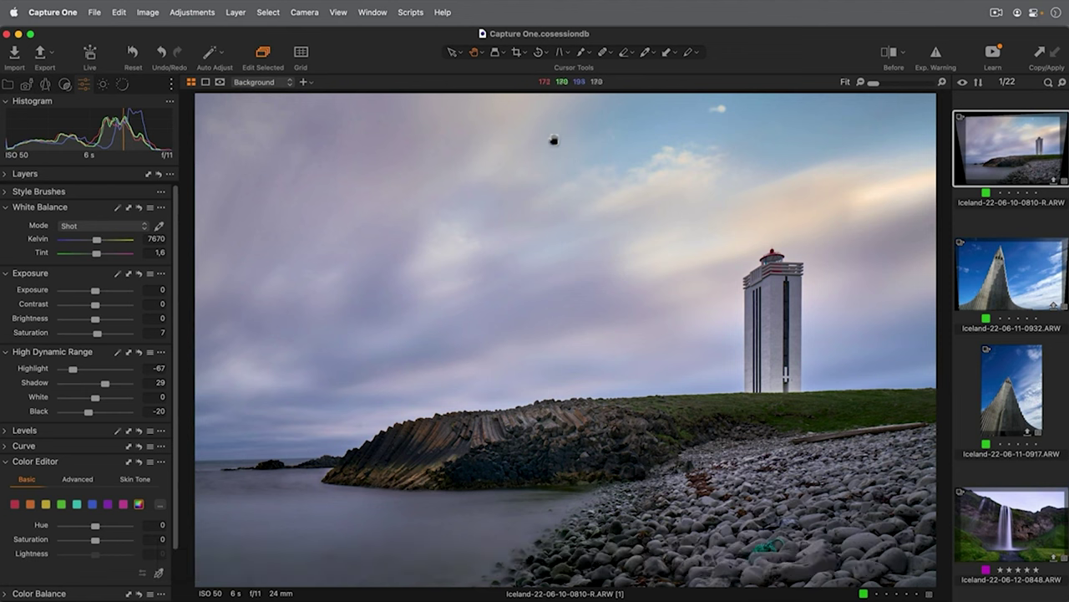
Save the current layout as the workspace 'My Capture One Workspace'.
{"action": "left_click", "coordinate": [372, 13]}
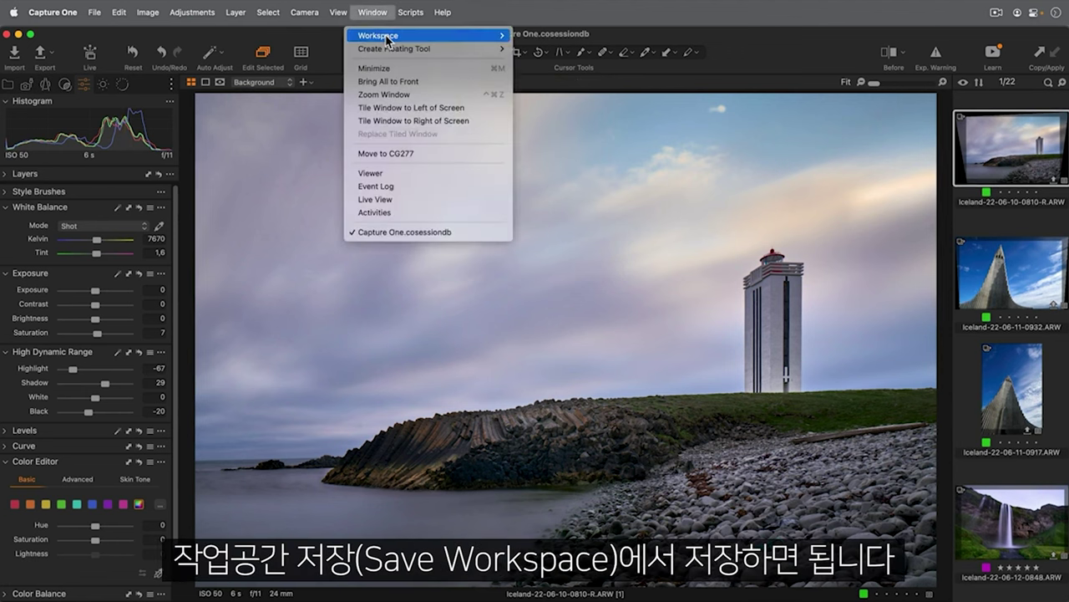
{"action": "mouse_move", "coordinate": [440, 39]}
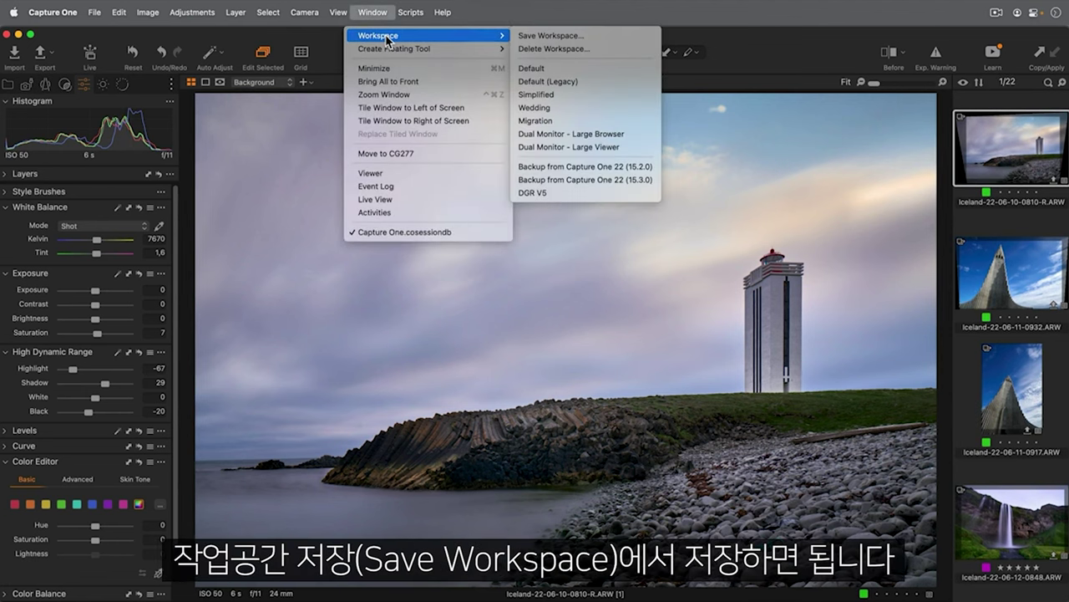
{"action": "left_click", "coordinate": [538, 40]}
{"action": "type", "text": "My Capture One Work"}
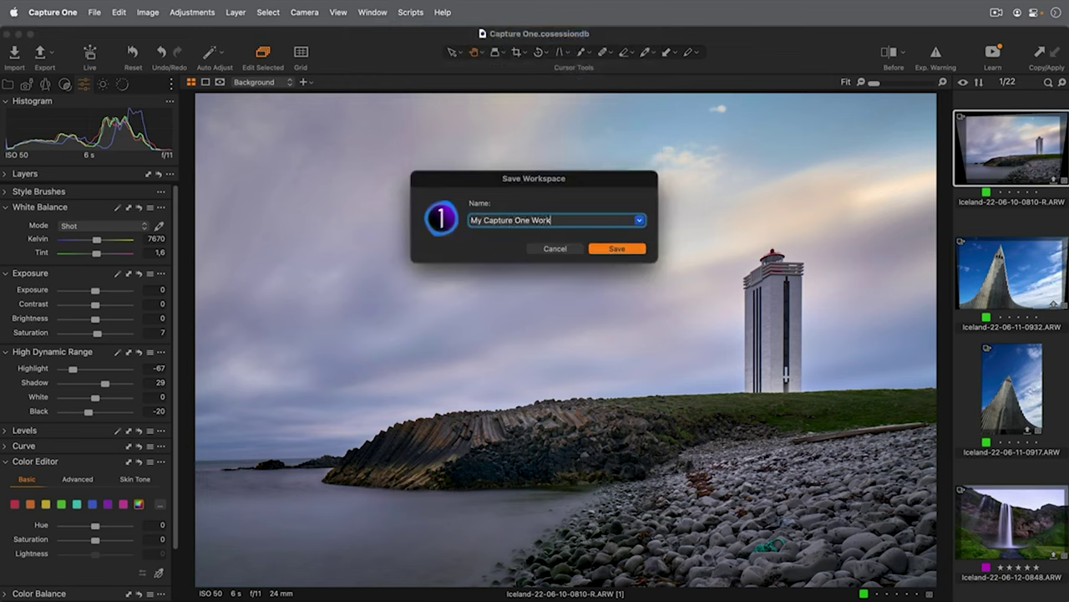
{"action": "type", "text": "space"}
{"action": "left_click", "coordinate": [616, 249]}
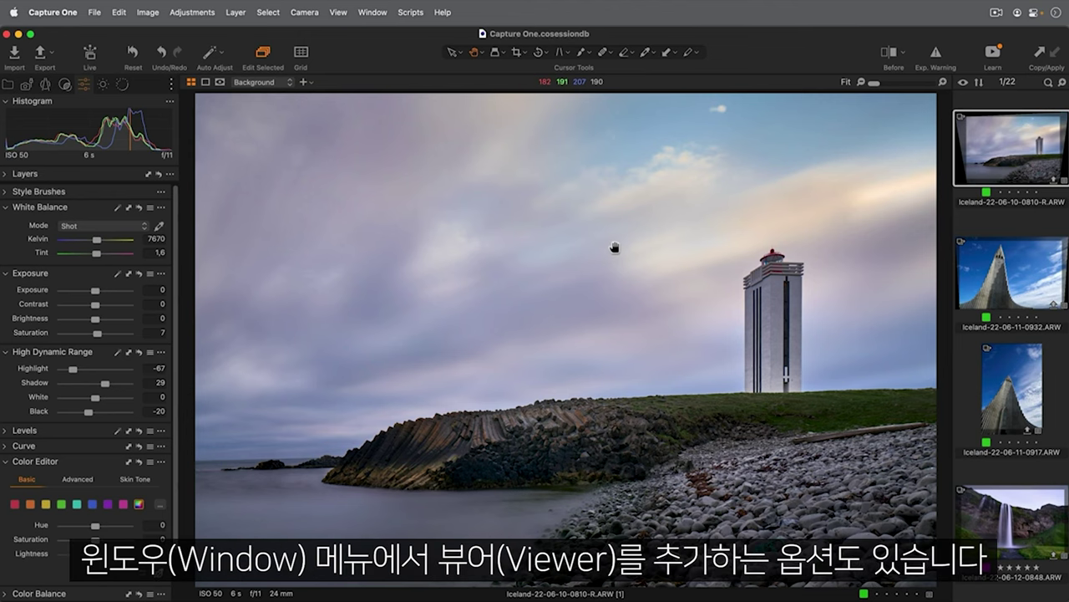
Open the Window menu to reach the Viewer option.
{"action": "left_click", "coordinate": [373, 13]}
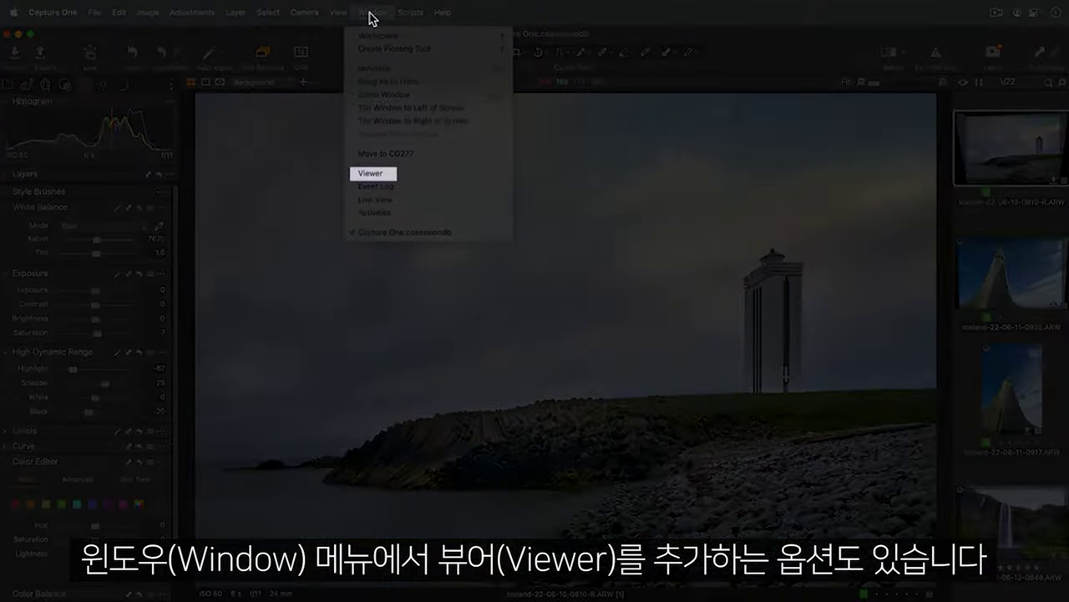